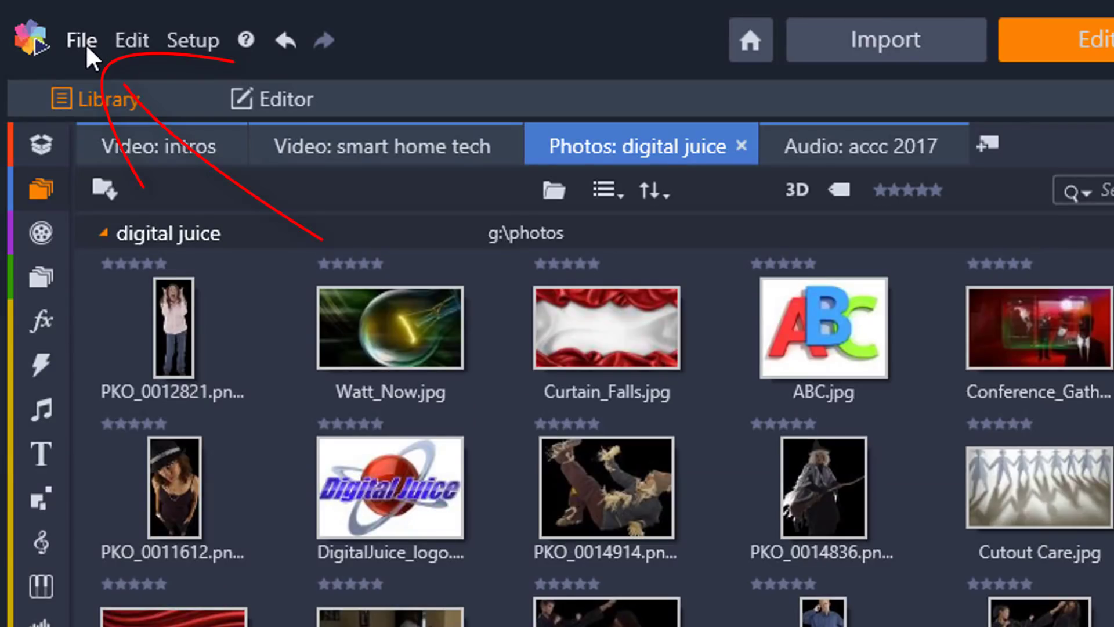
Save the current movie as the Science_Project template and drag the colour-angles photo toward its track
{"action": "left_click", "coordinate": [86, 46]}
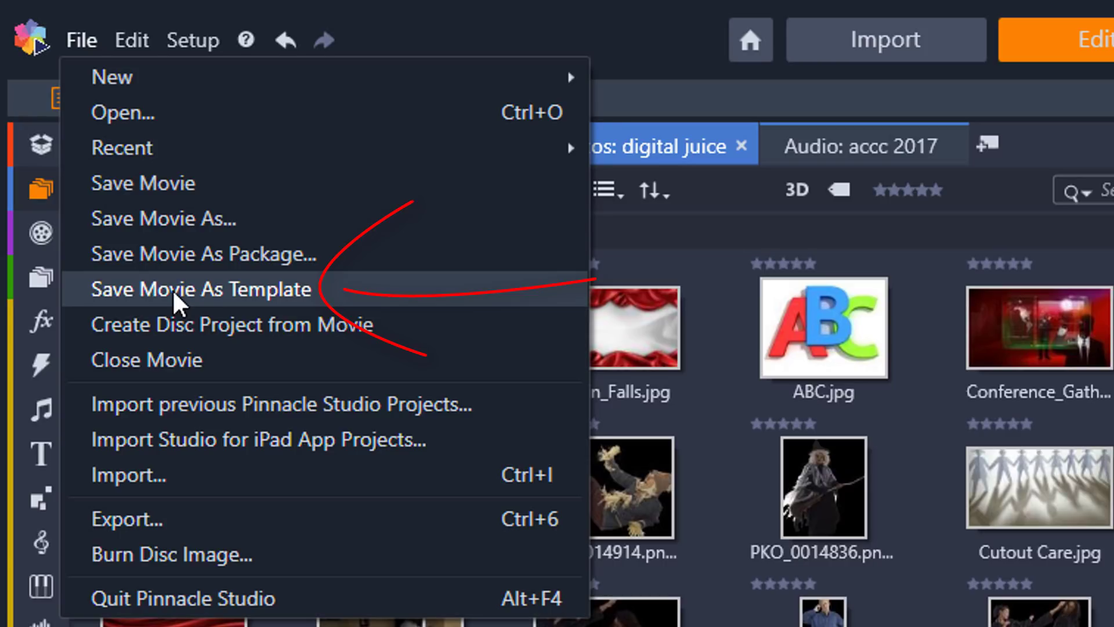
{"action": "left_click", "coordinate": [172, 289]}
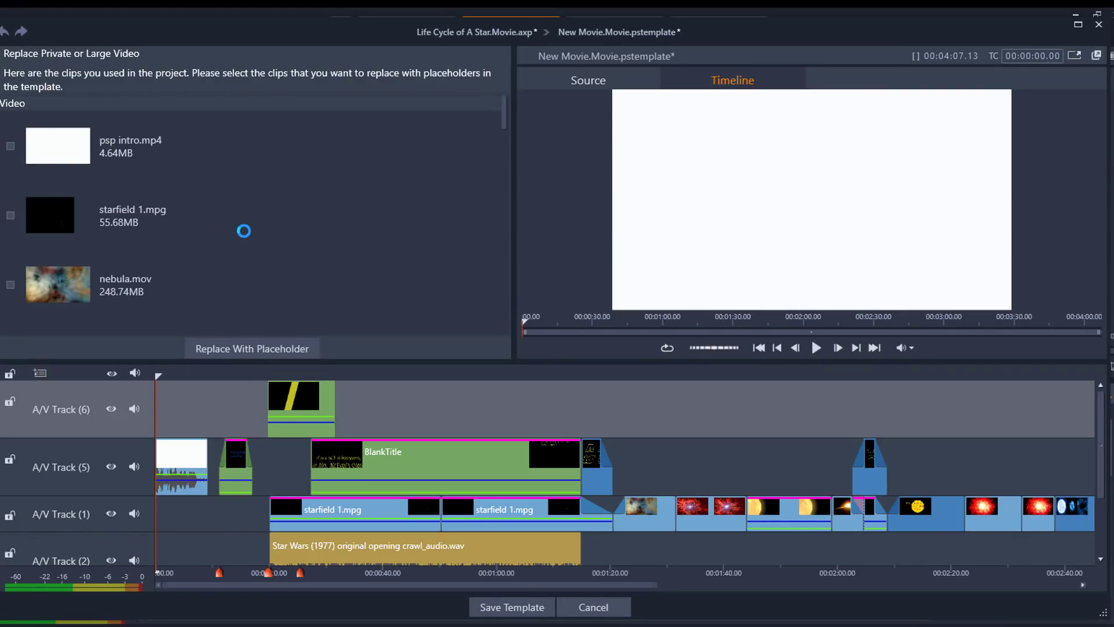
{"action": "left_click_drag", "start_coordinate": [389, 145], "coordinate": [643, 528]}
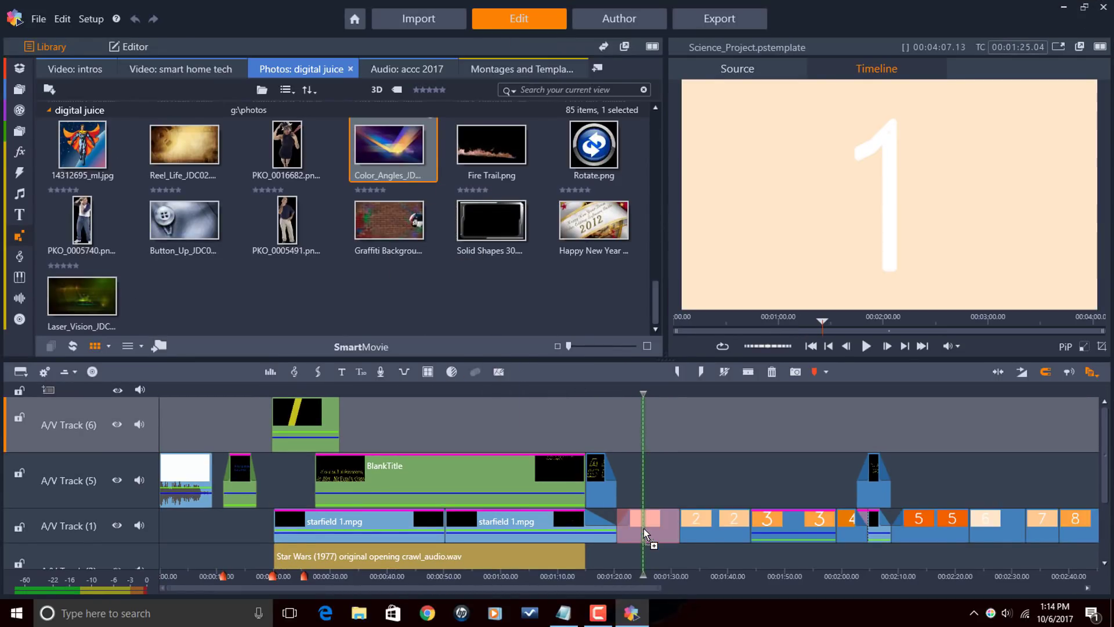
Drop the Color_Angles photo into the A/V Track (1) placeholder, add another library photo, and show insert-mode options
{"action": "left_click_drag", "start_coordinate": [643, 528], "coordinate": [643, 527]}
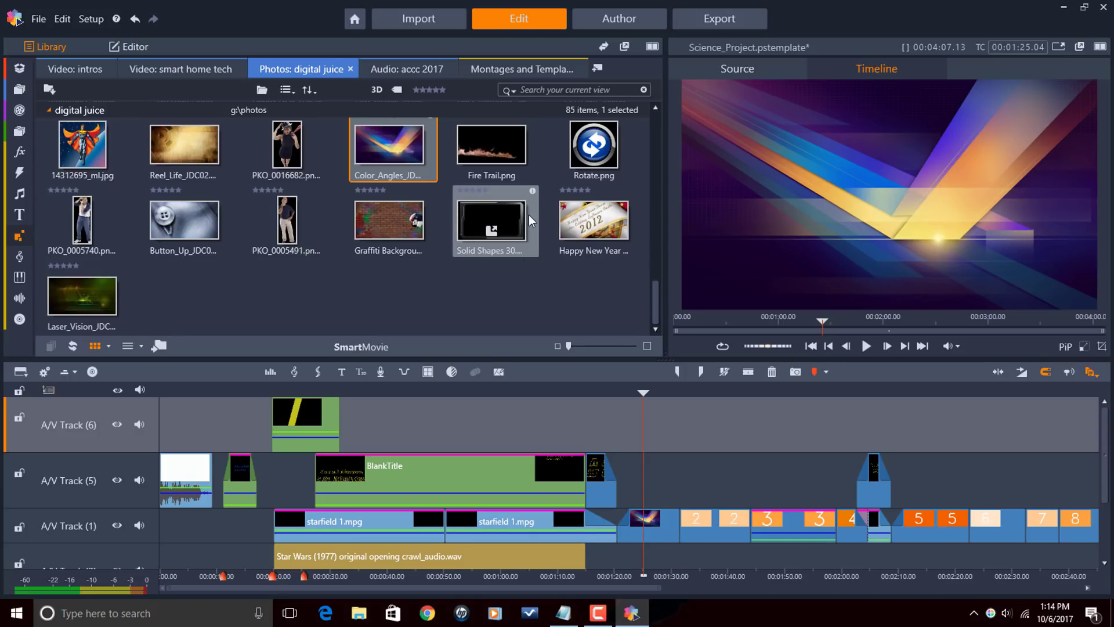
{"action": "left_click_drag", "start_coordinate": [184, 148], "coordinate": [695, 524]}
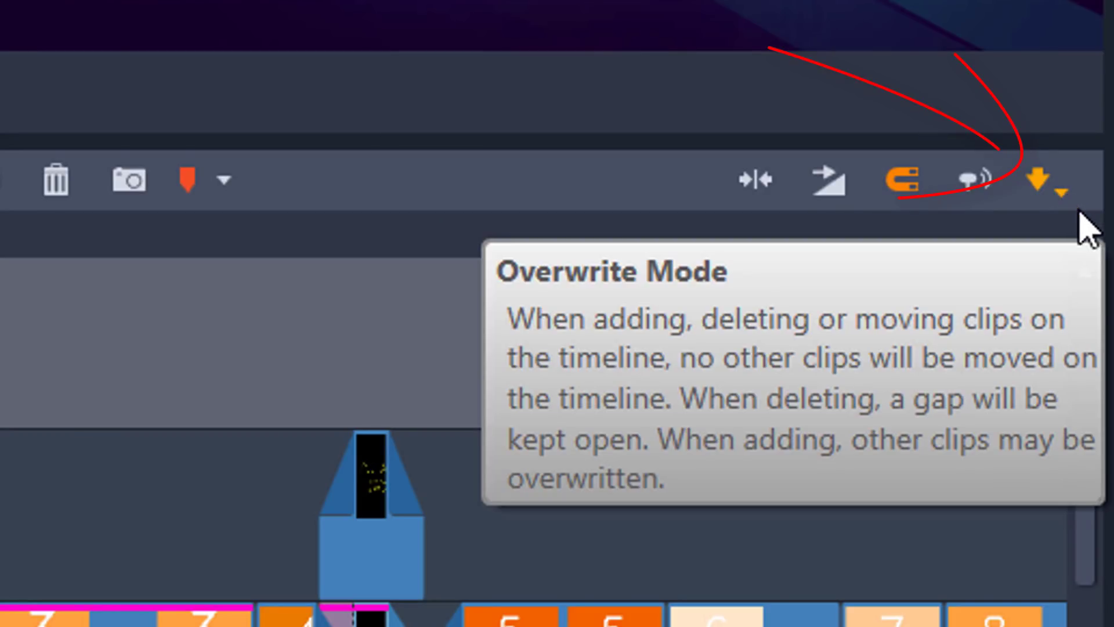
{"action": "left_click", "coordinate": [1066, 199]}
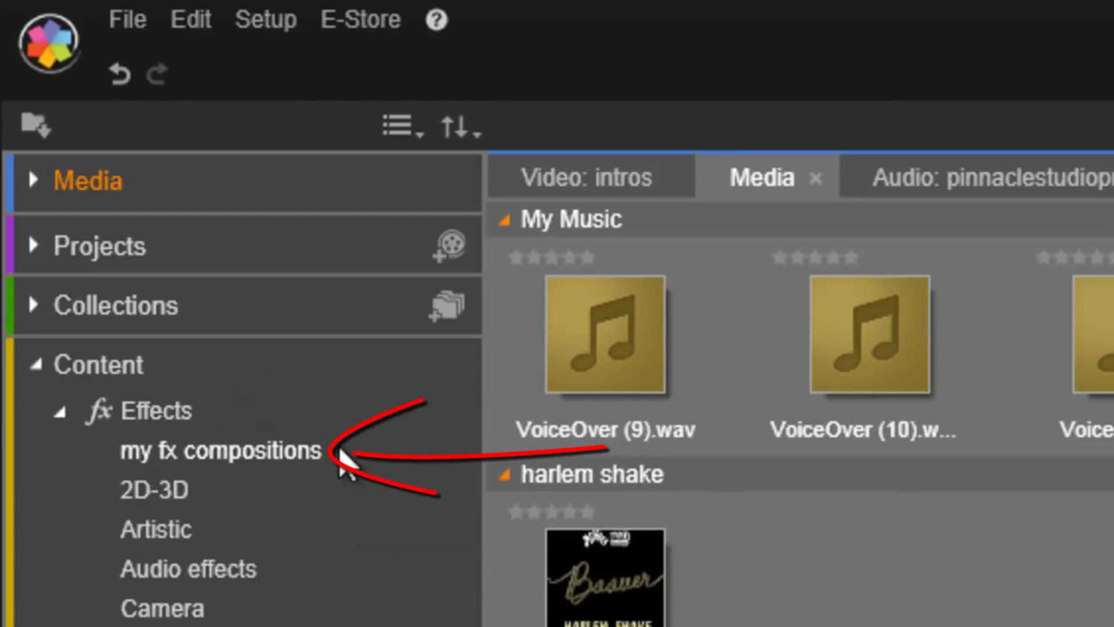
Drag the Watermark composition from 'my fx compositions' onto the intro clip on A/V Track (1)
{"action": "left_click", "coordinate": [238, 452]}
{"action": "left_click_drag", "start_coordinate": [244, 116], "coordinate": [452, 192]}
{"action": "left_click_drag", "start_coordinate": [604, 64], "coordinate": [605, 64]}
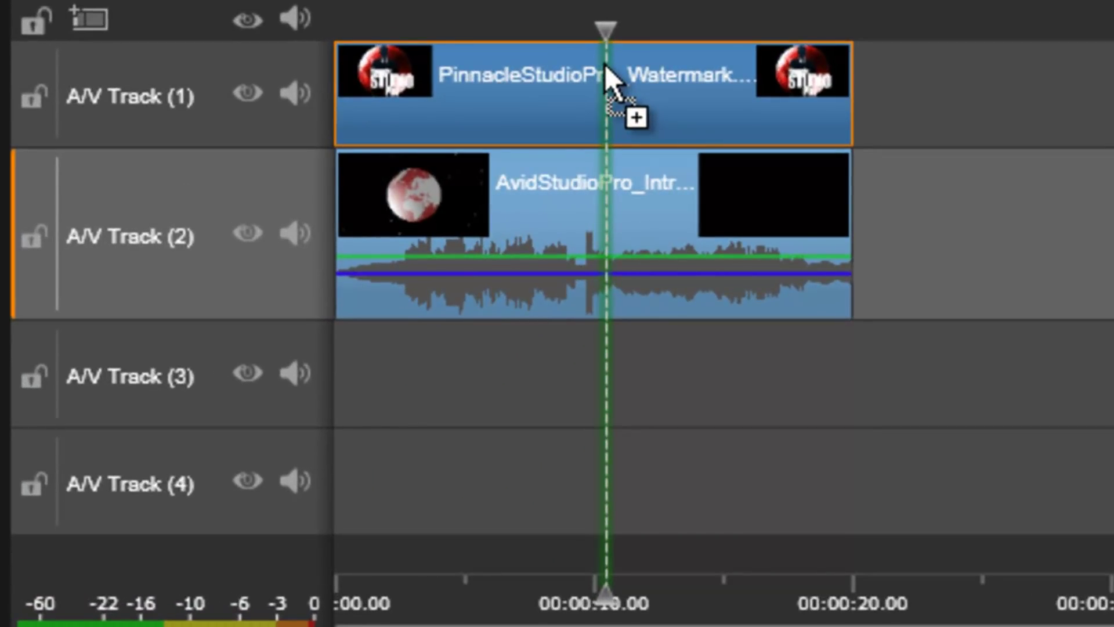
{"action": "left_click_drag", "start_coordinate": [605, 64], "coordinate": [605, 65]}
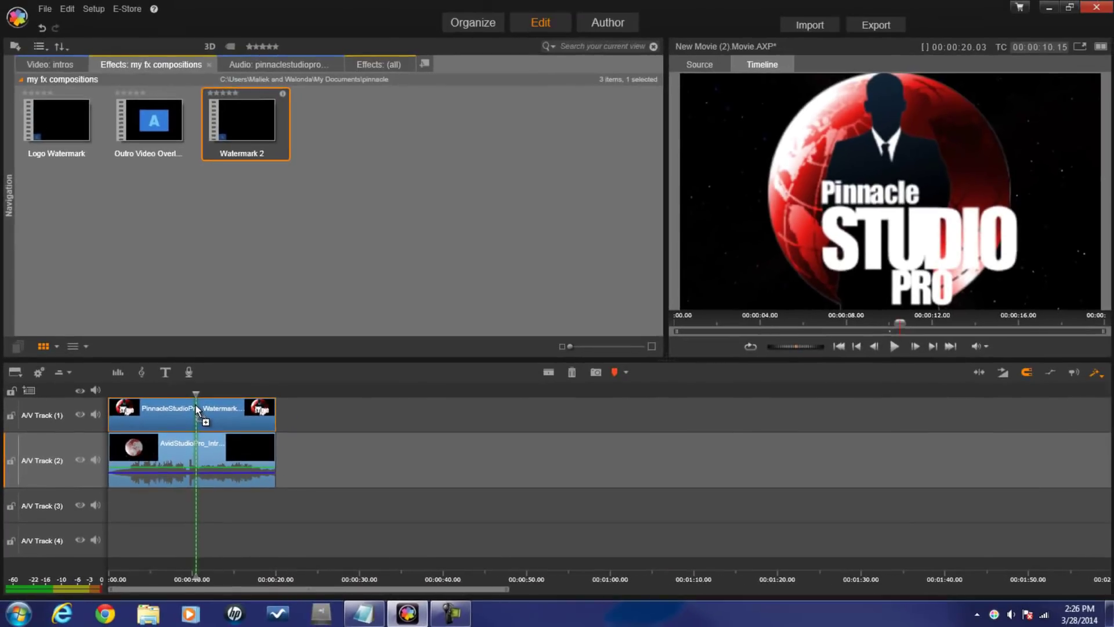
{"action": "left_click_drag", "start_coordinate": [195, 405], "coordinate": [195, 405]}
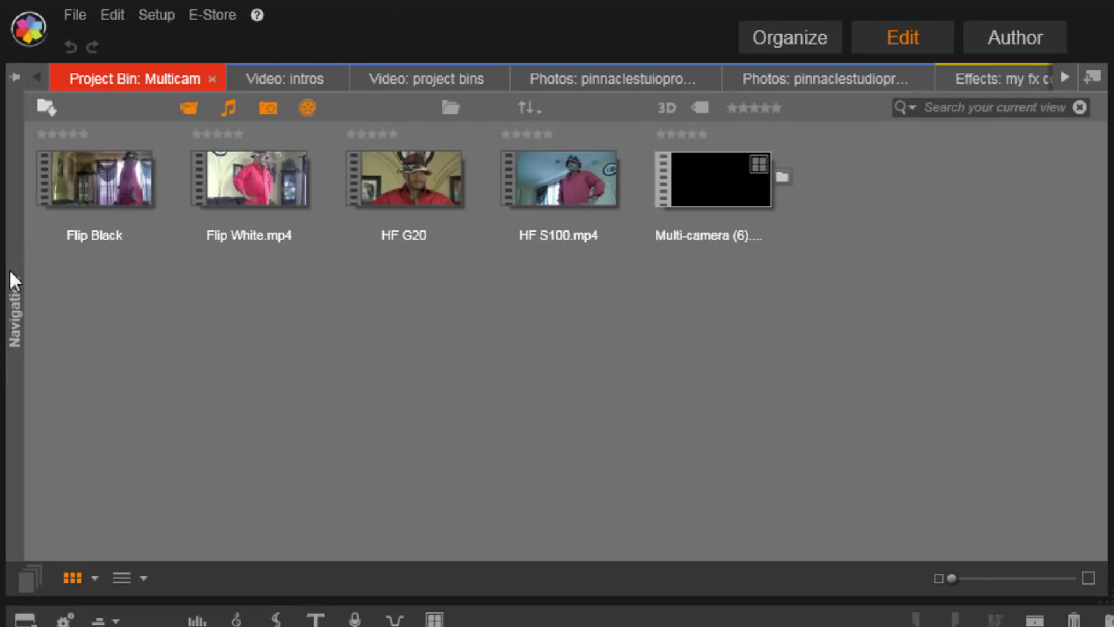
Create an empty project bin named 'Project Bin Tutorial' and bring up its add-media options
{"action": "left_click", "coordinate": [10, 271]}
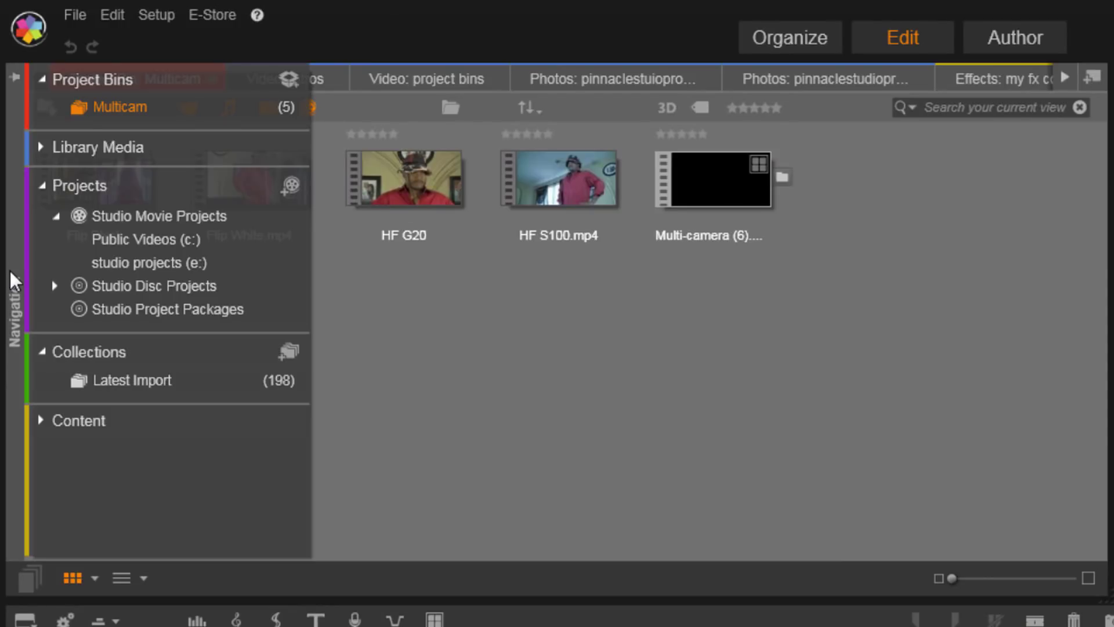
{"action": "left_click", "coordinate": [121, 110]}
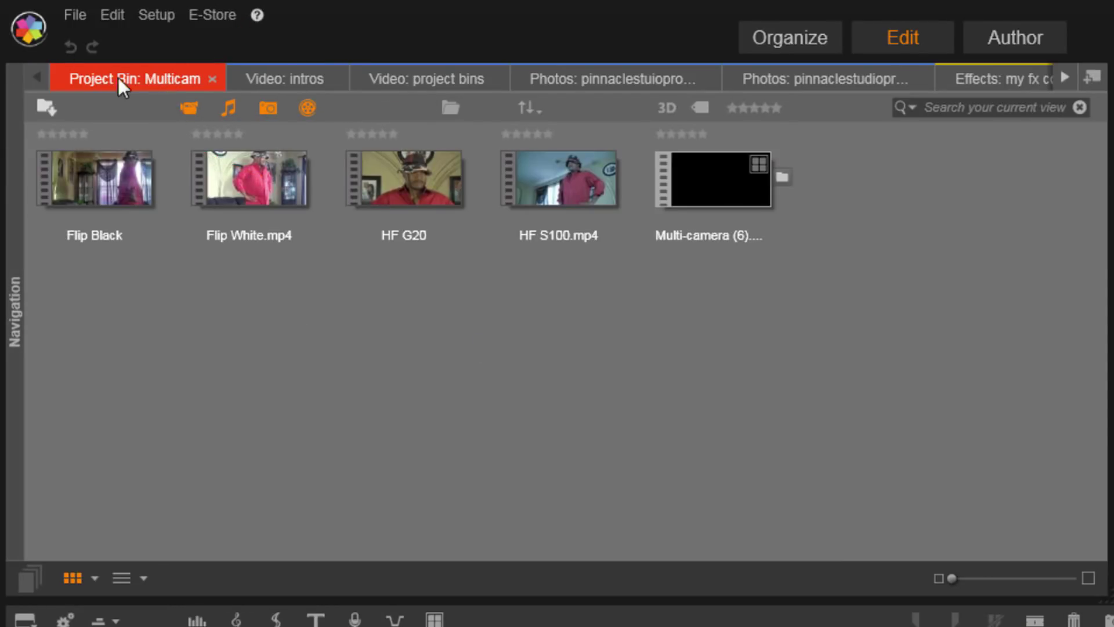
{"action": "left_click", "coordinate": [114, 82]}
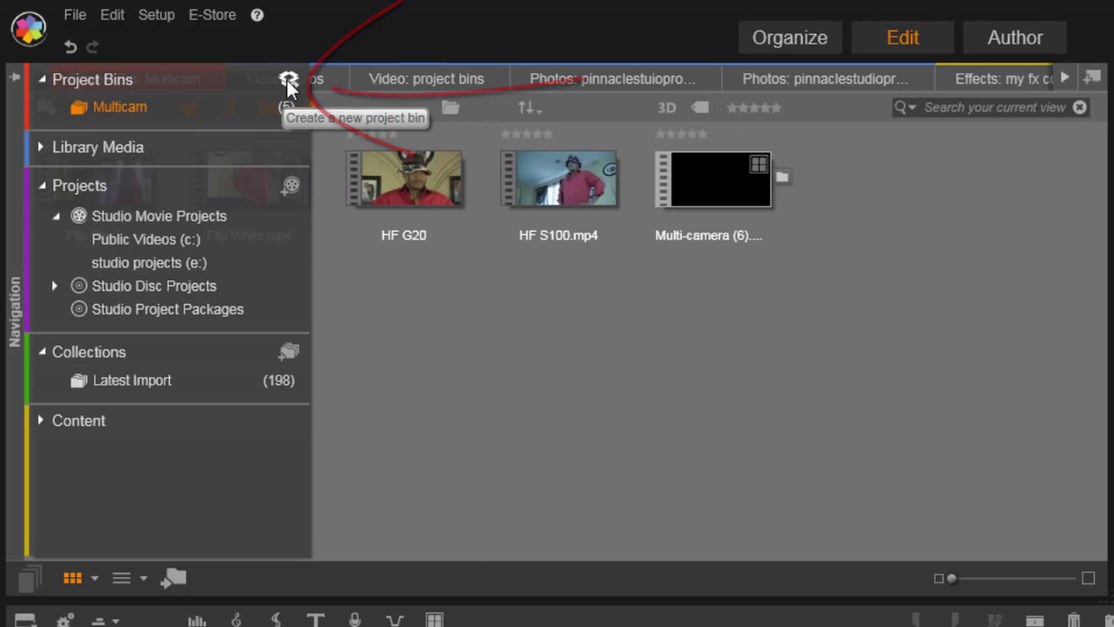
{"action": "left_click", "coordinate": [287, 79]}
{"action": "type", "text": "Project Bin Tutorial"}
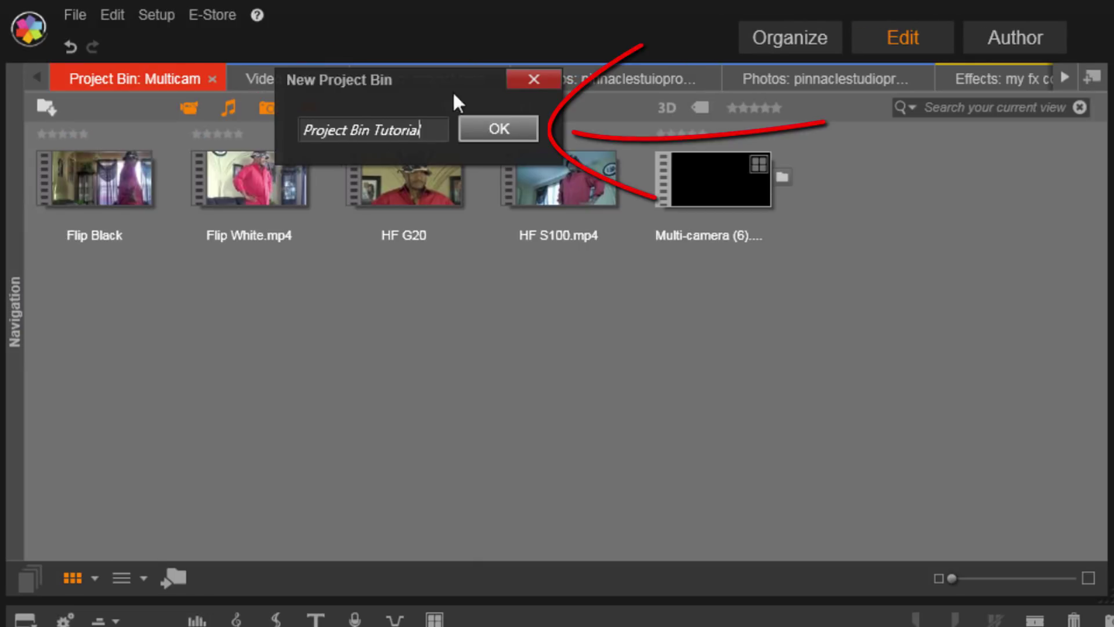
{"action": "left_click", "coordinate": [491, 130]}
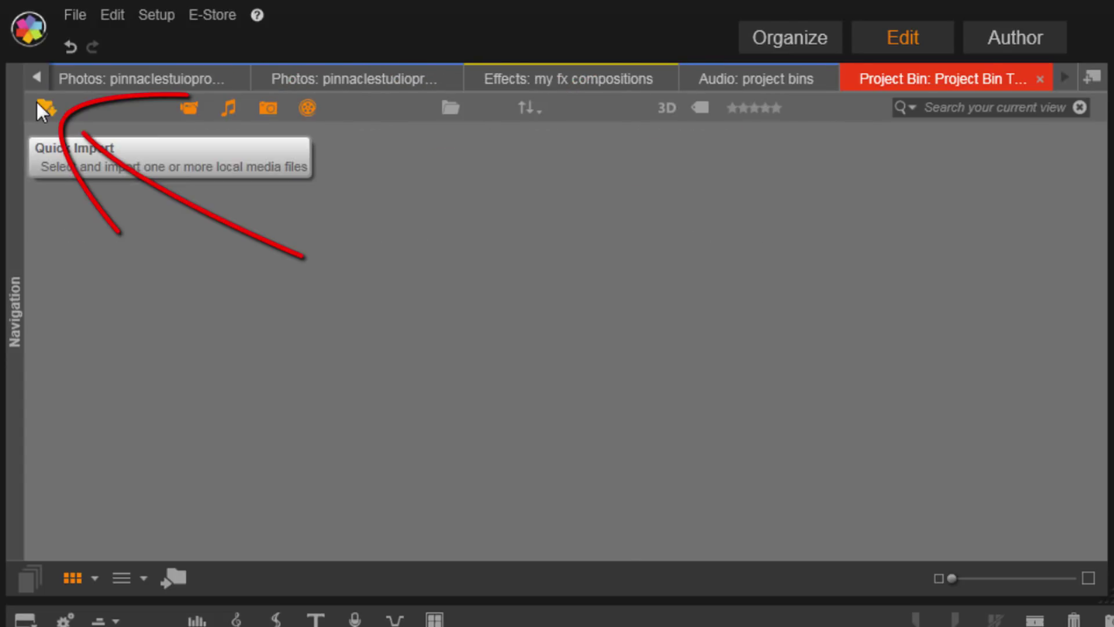
{"action": "right_click", "coordinate": [384, 317]}
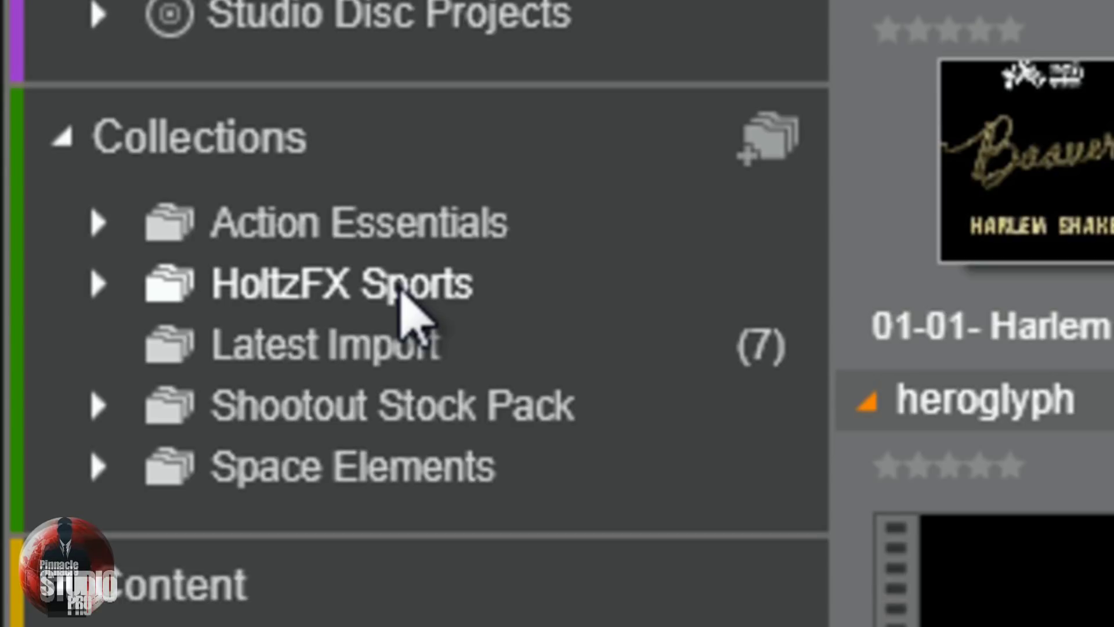
Add a 'Virtual Reality Sets' collection and drag Bonus-News Room inside it
{"action": "left_click", "coordinate": [767, 138]}
{"action": "type", "text": "Vir"}
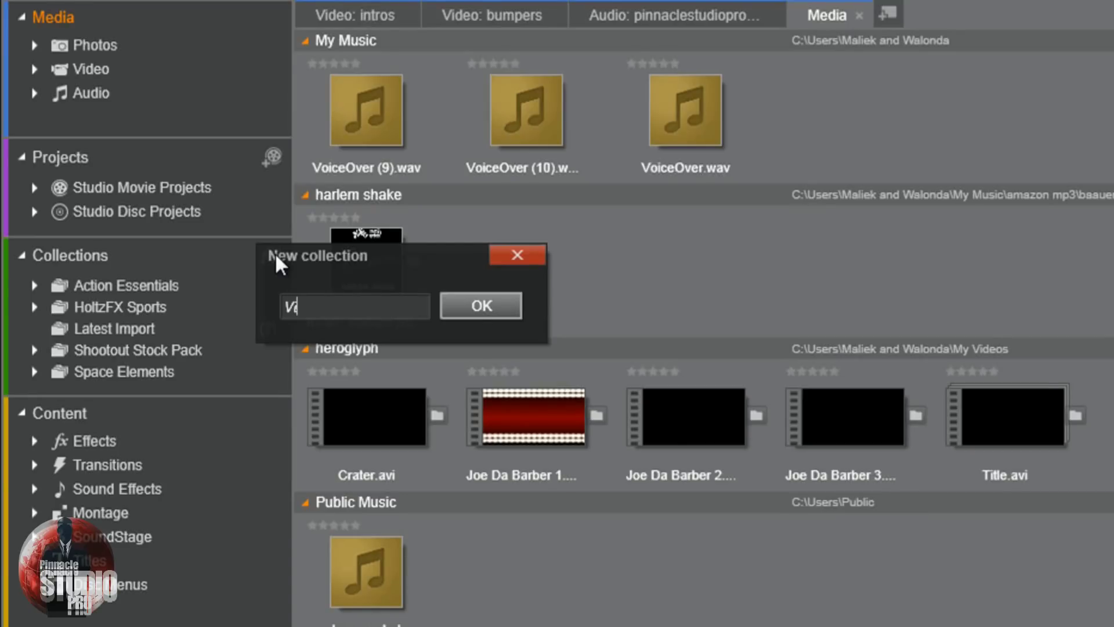
{"action": "type", "text": "tual real"}
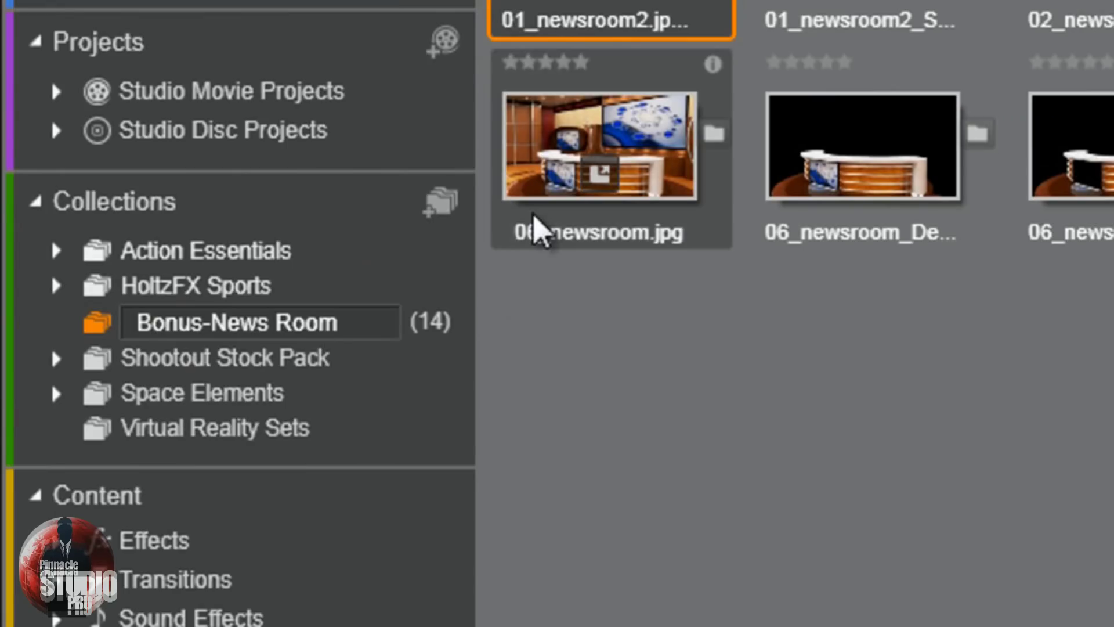
{"action": "key", "text": "Return"}
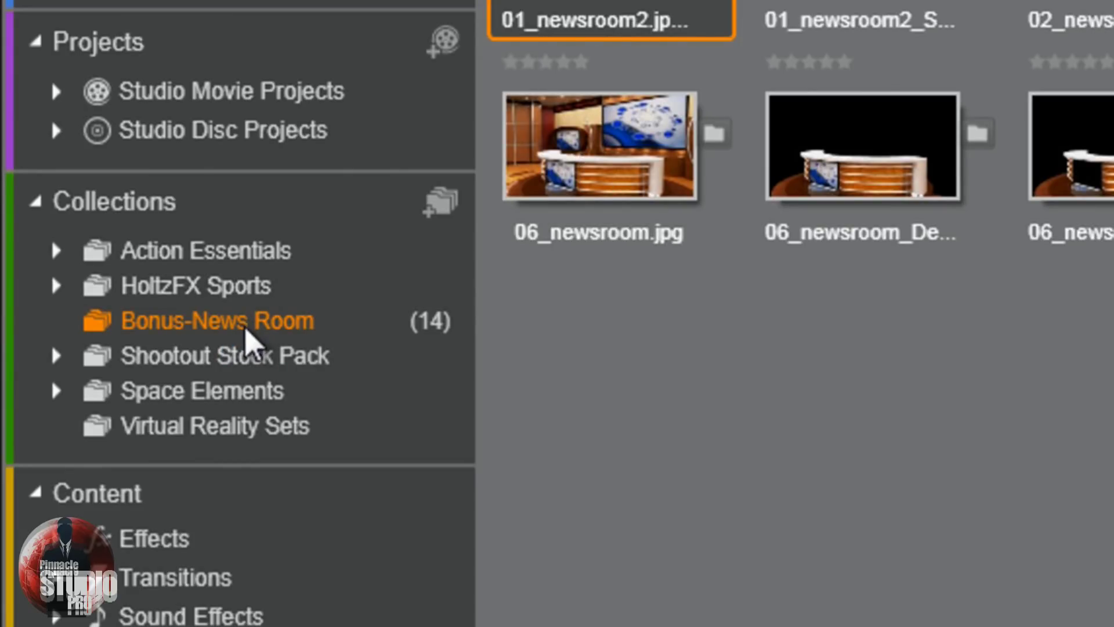
{"action": "left_click_drag", "start_coordinate": [245, 328], "coordinate": [220, 432]}
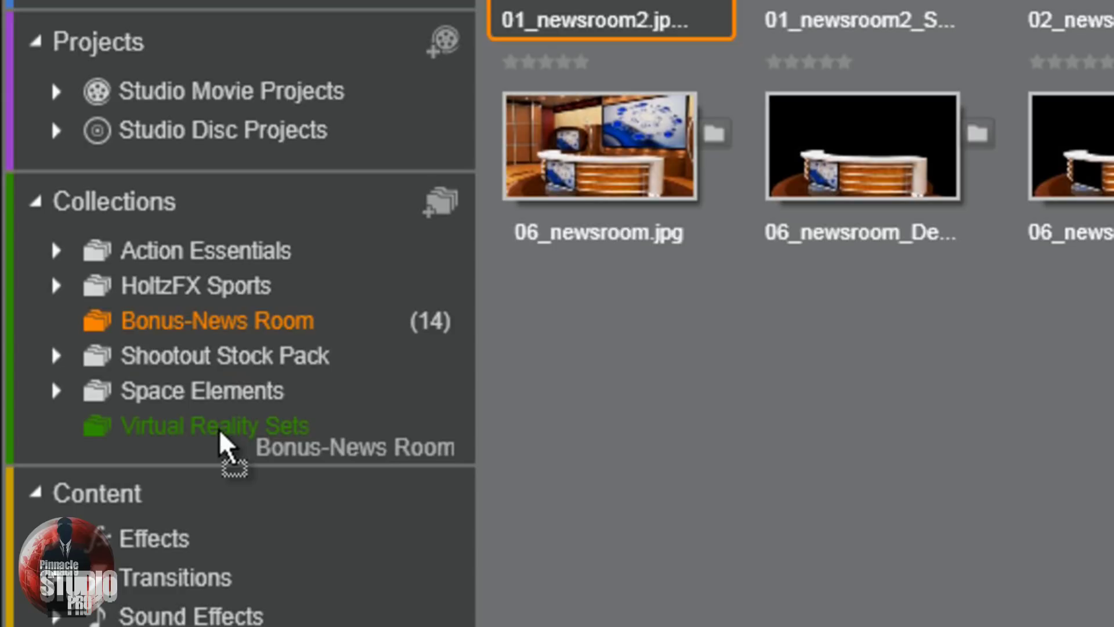
{"action": "left_click_drag", "start_coordinate": [219, 430], "coordinate": [218, 433]}
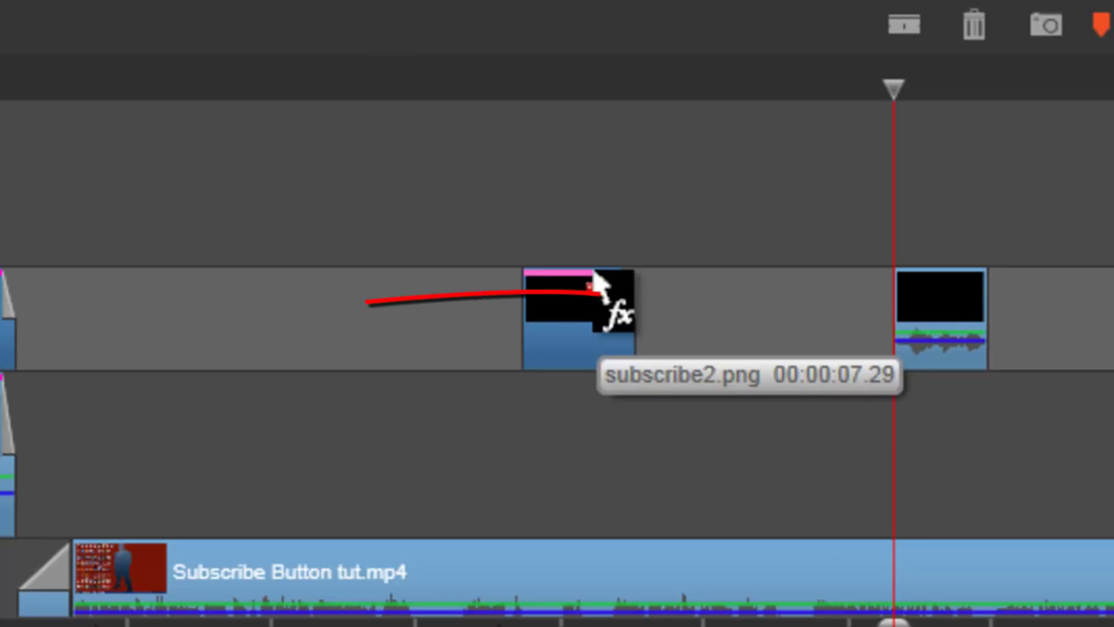
Copy all effects from the first small clip
{"action": "right_click", "coordinate": [596, 279]}
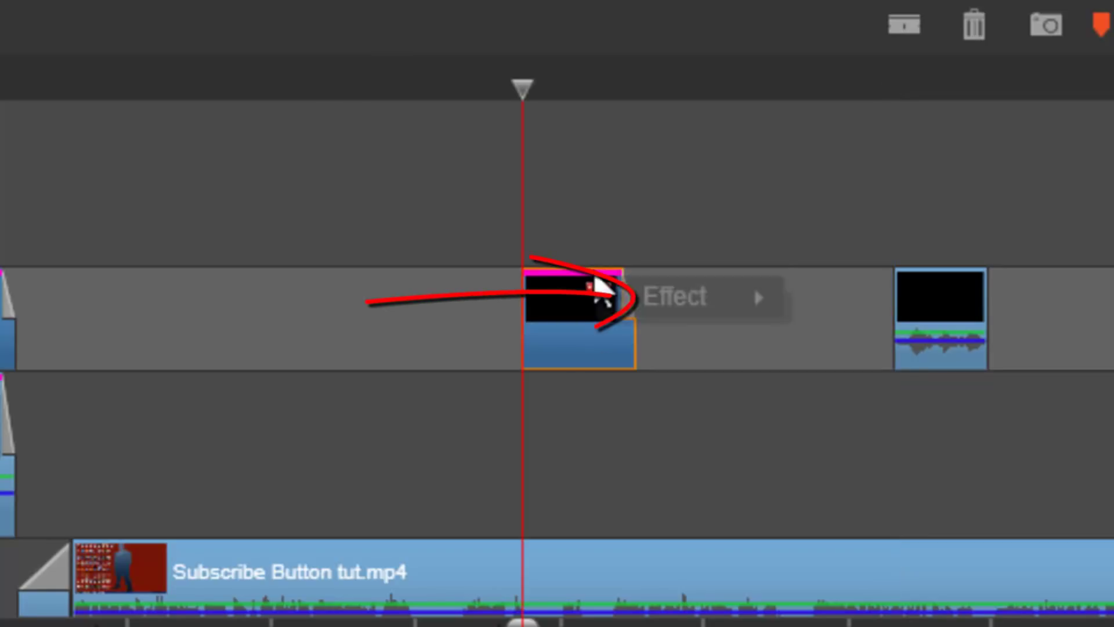
{"action": "mouse_move", "coordinate": [654, 294]}
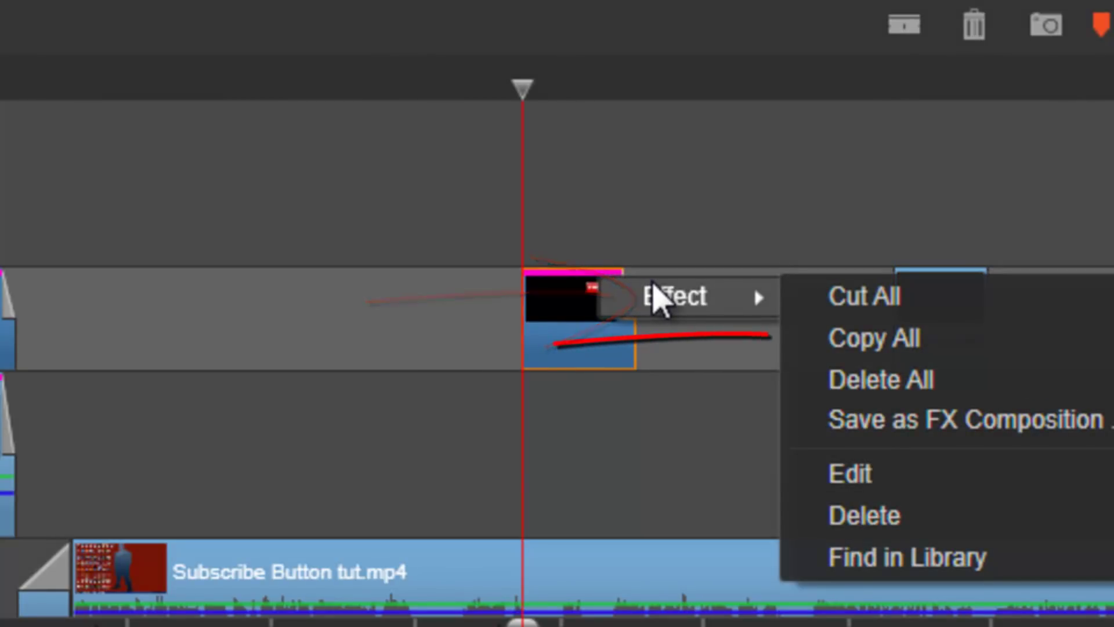
{"action": "left_click", "coordinate": [858, 342]}
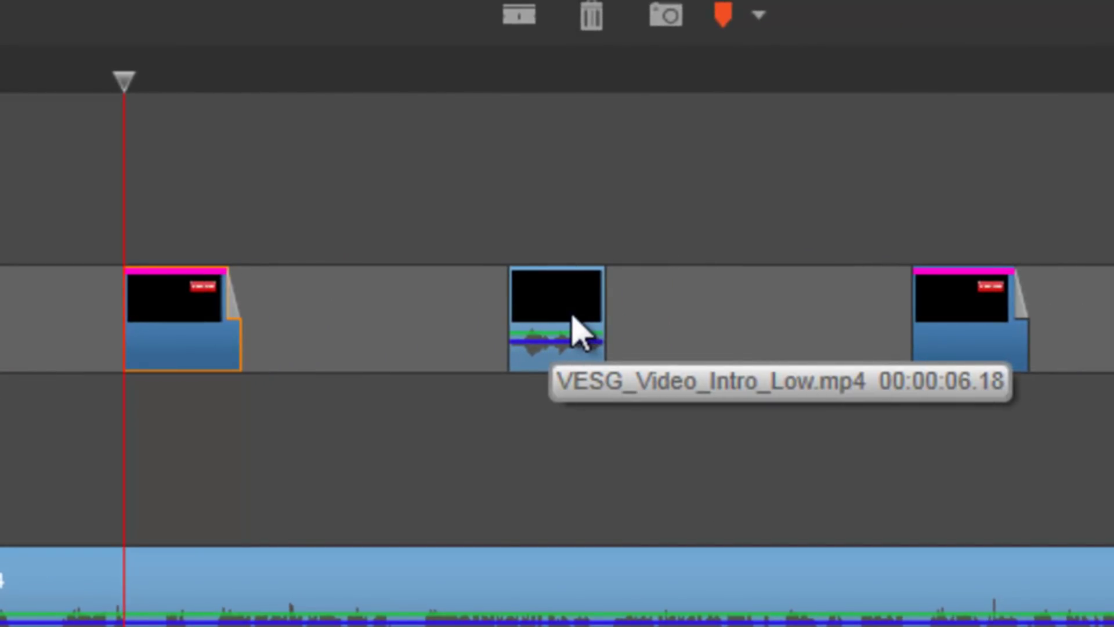
Paste the copied effects onto the VESG_Video_Intro_Low.mp4 clip
{"action": "left_click", "coordinate": [577, 334]}
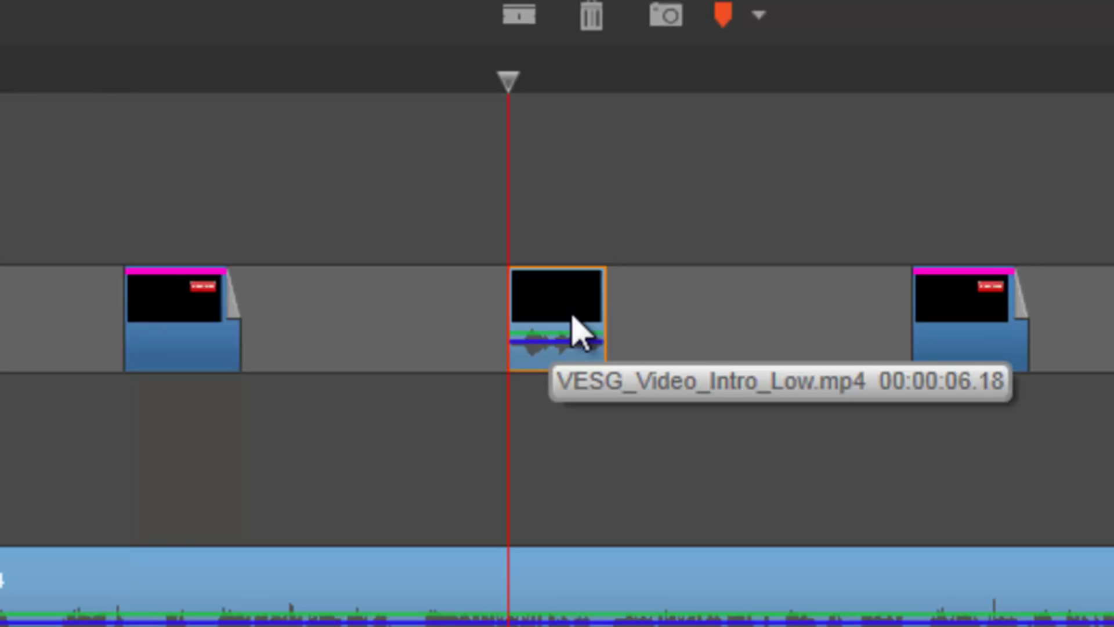
{"action": "right_click", "coordinate": [577, 334]}
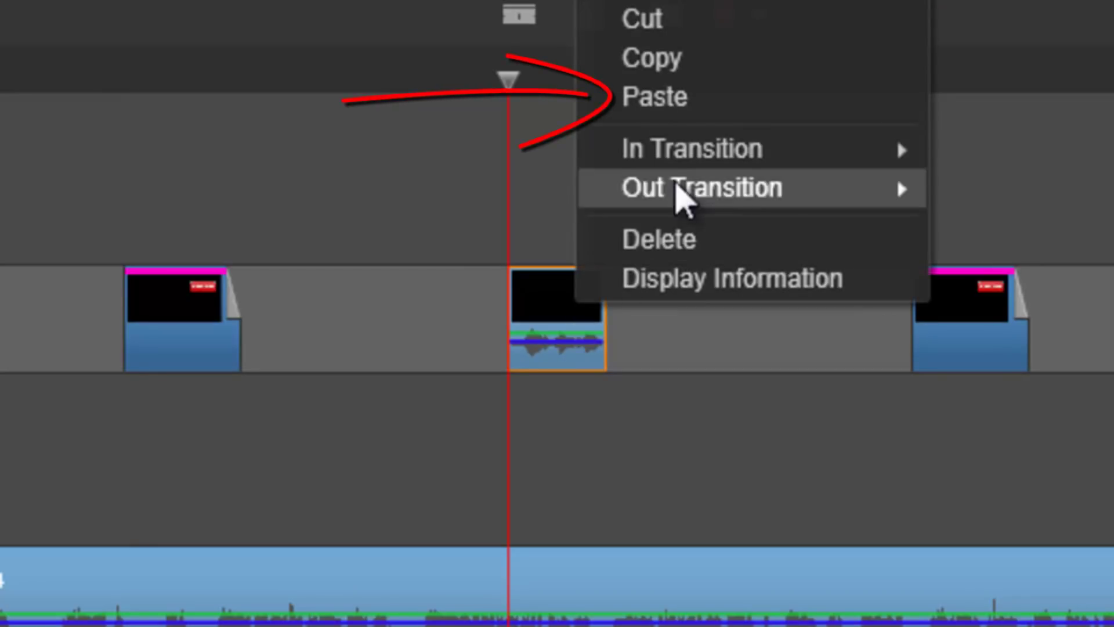
{"action": "left_click", "coordinate": [689, 103]}
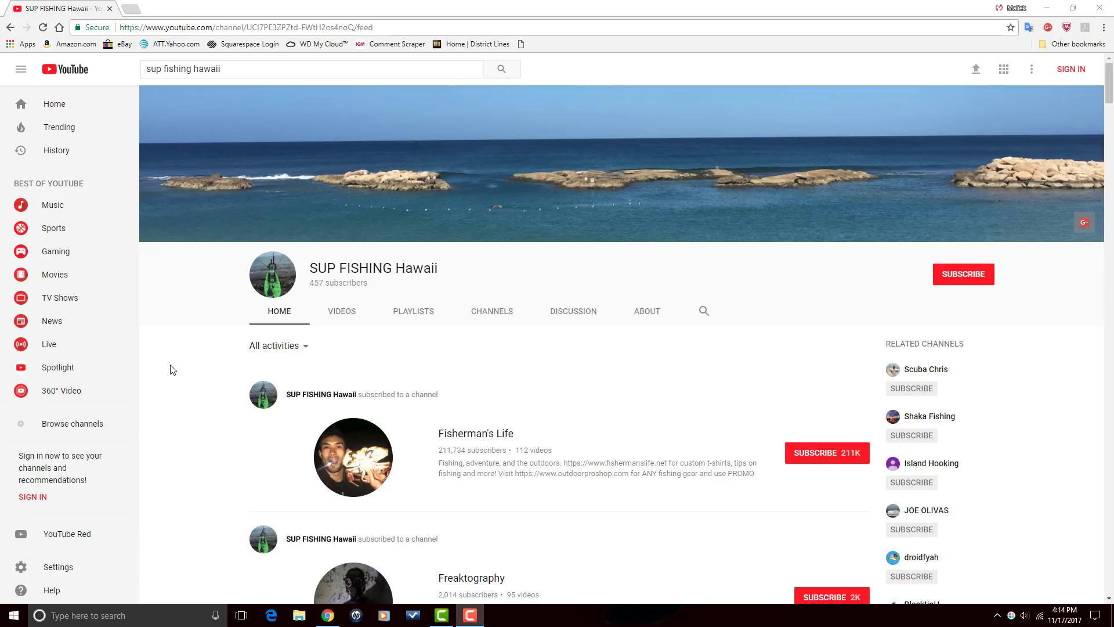
Show the SUP FISHING Hawaii channel's uploaded videos on the VIDEOS tab
{"action": "left_click", "coordinate": [334, 317]}
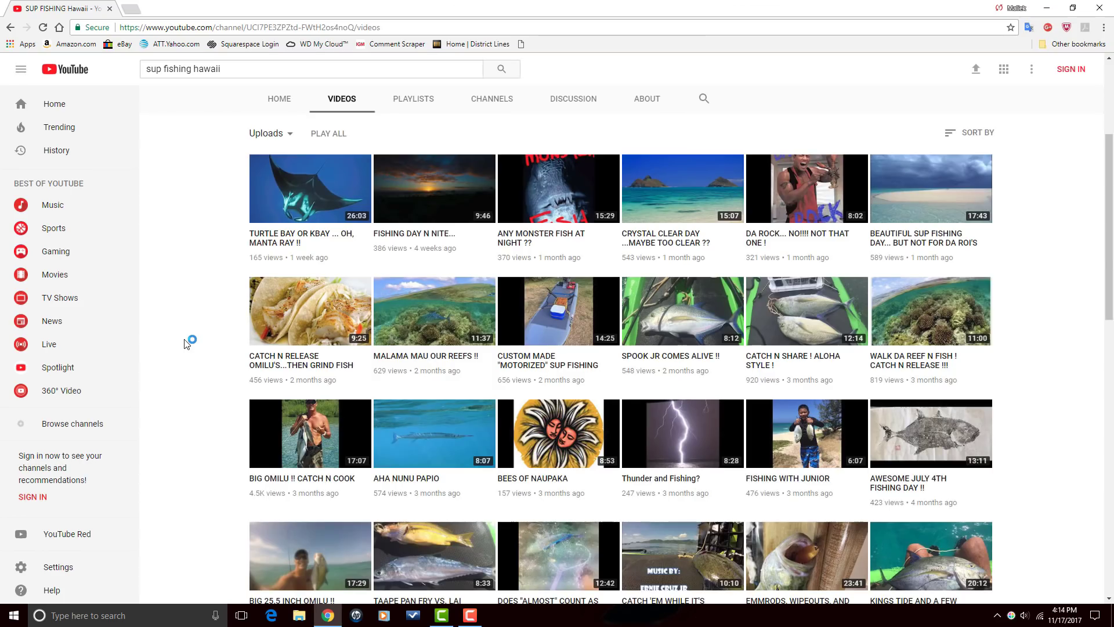